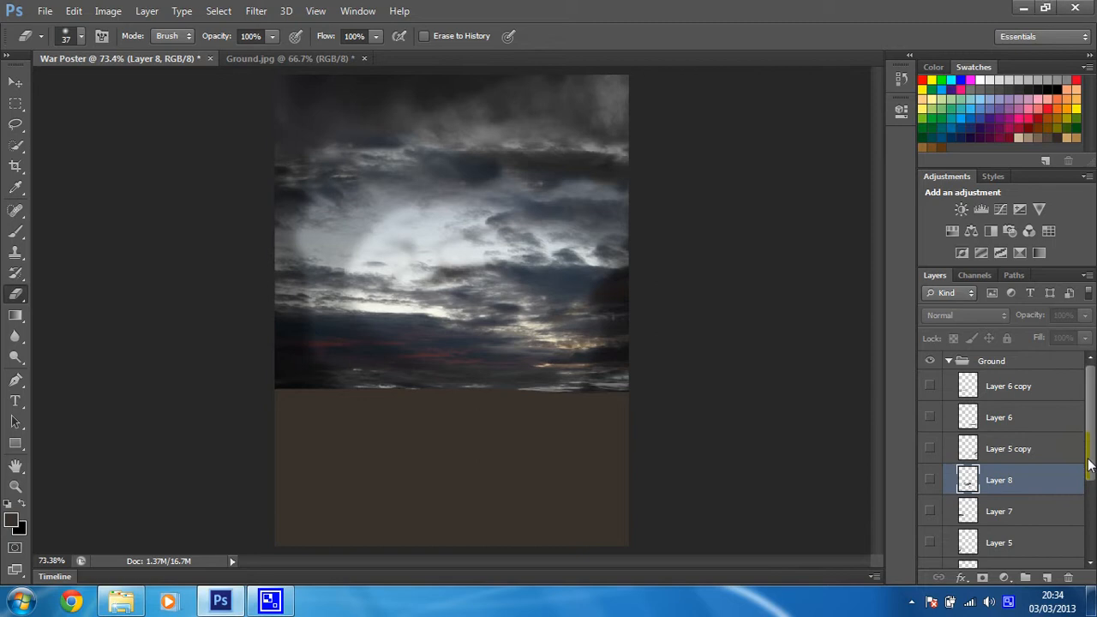
# Make all hidden rock layers in the Ground group visible, from Layer 4 up to Layer 6 copy
pyautogui.moveTo(1091, 452); pyautogui.dragTo(1091, 510)
pyautogui.click(930, 503)
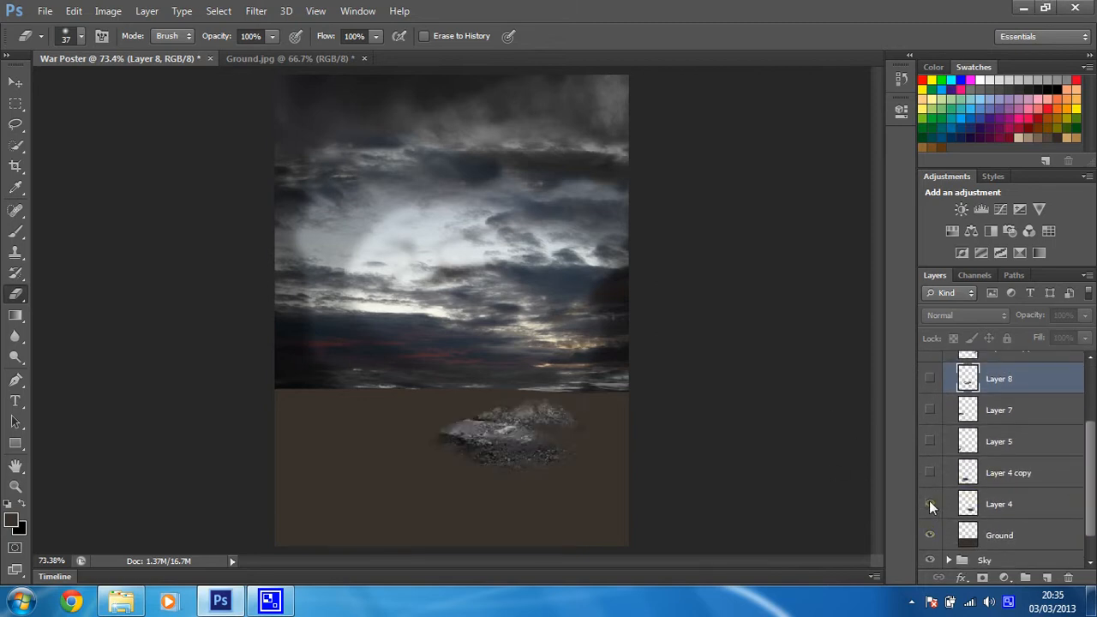
pyautogui.click(931, 471)
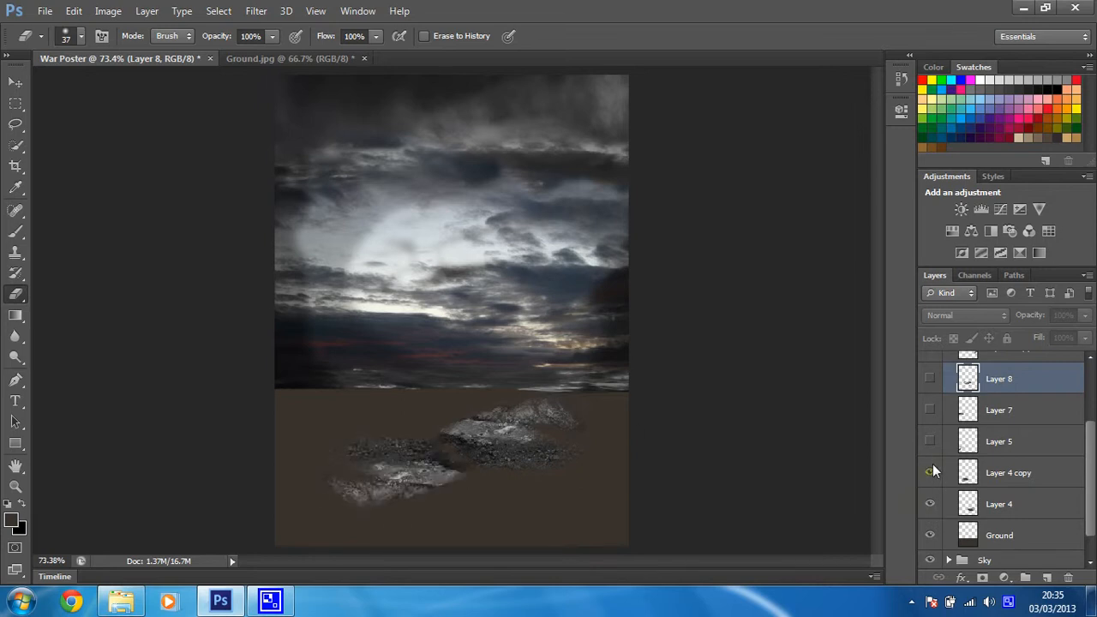
pyautogui.click(930, 441)
pyautogui.click(929, 410)
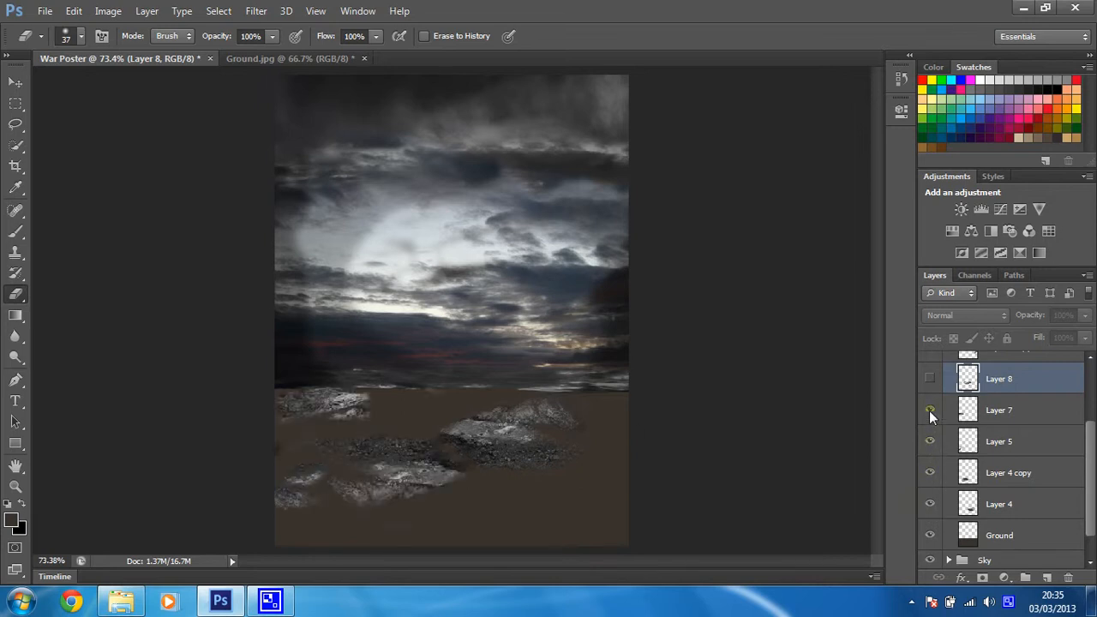
pyautogui.click(930, 380)
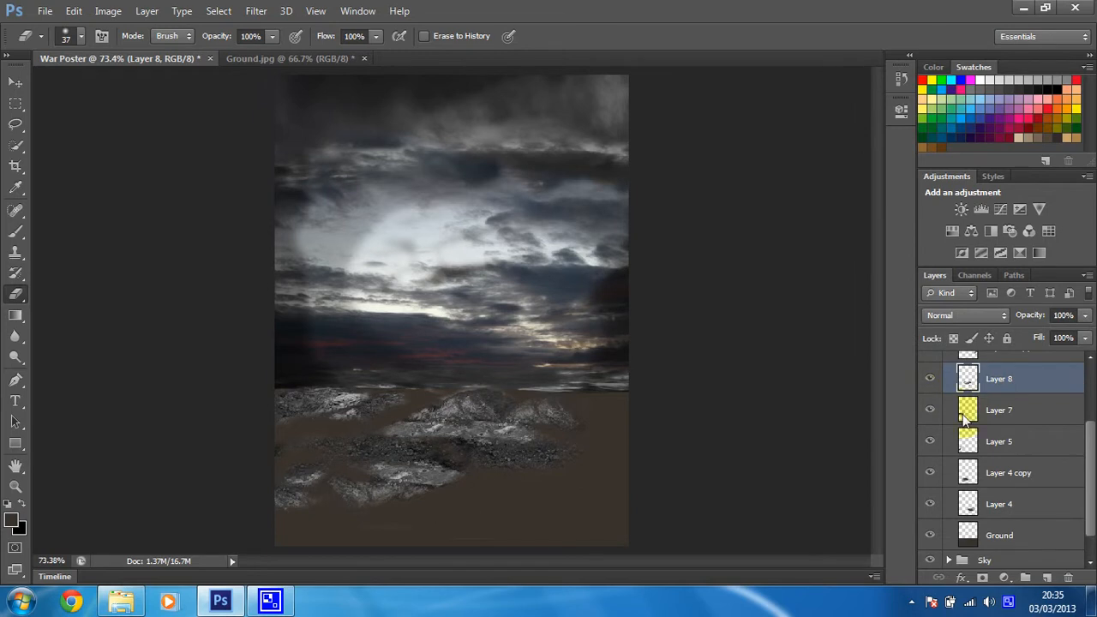
pyautogui.scroll(2, 969, 422)
pyautogui.click(928, 402)
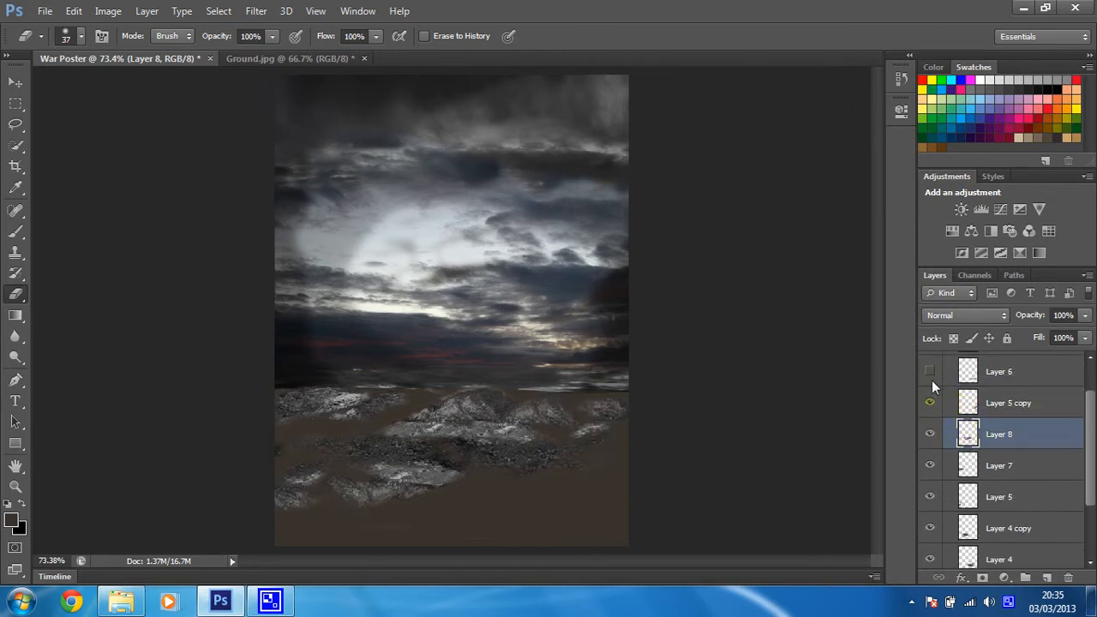
pyautogui.scroll(3, 947, 393)
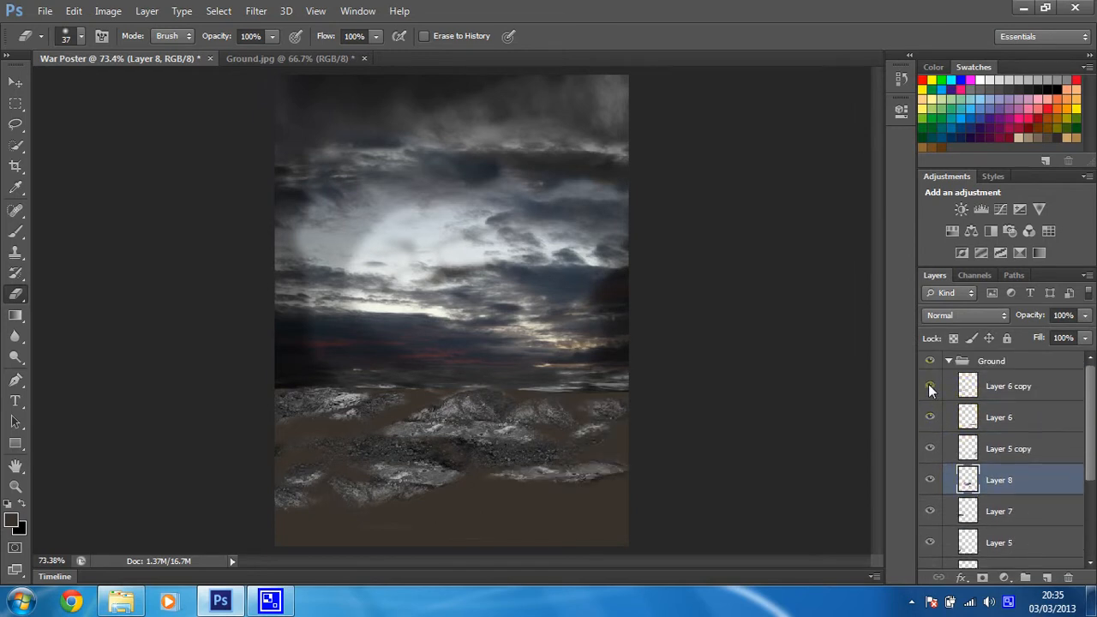
pyautogui.click(930, 388)
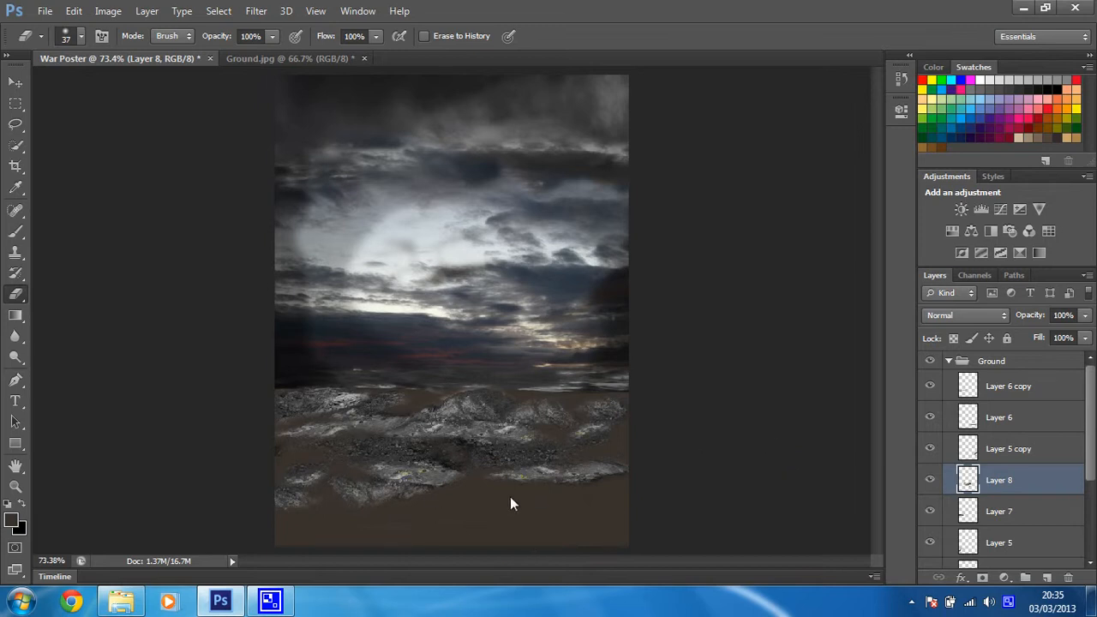
# Merge the rock layers from Layer 6 copy down to Layer 4 into one layer named rocks
pyautogui.click(994, 392)
pyautogui.scroll(-2, 1001, 420)
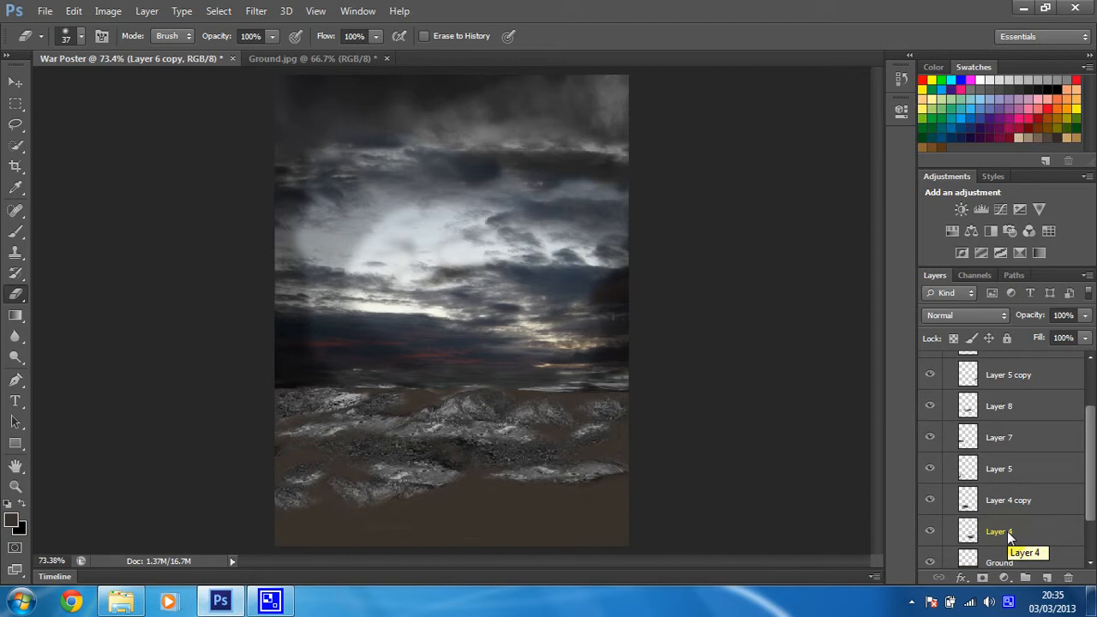
pyautogui.scroll(-2, 1007, 531)
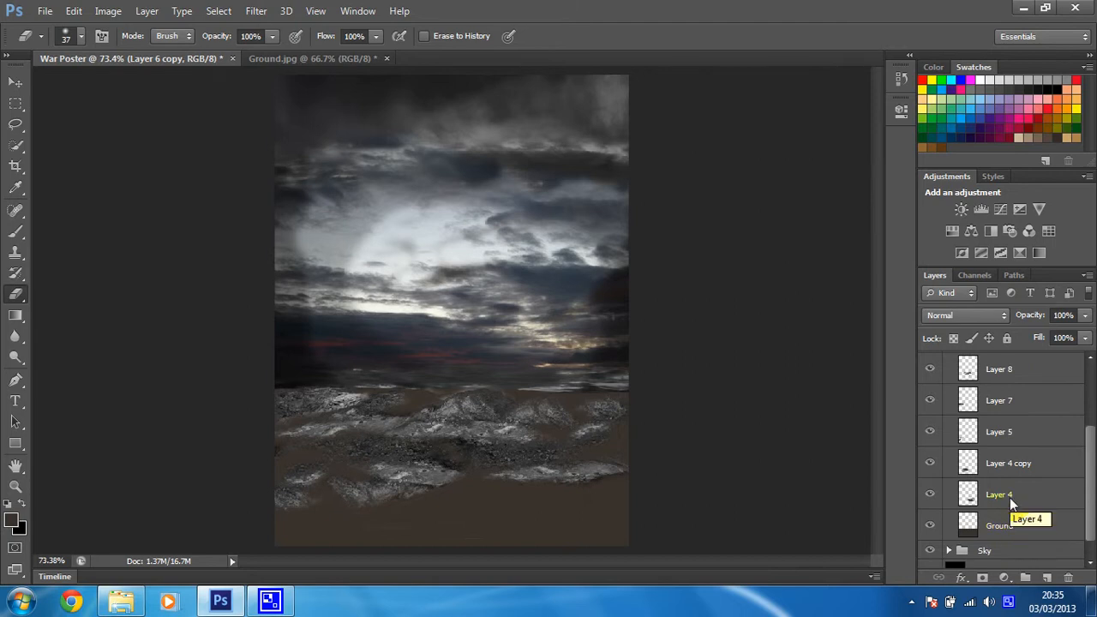
pyautogui.keyDown('shift'); pyautogui.click(1011, 504); pyautogui.keyUp('shift')
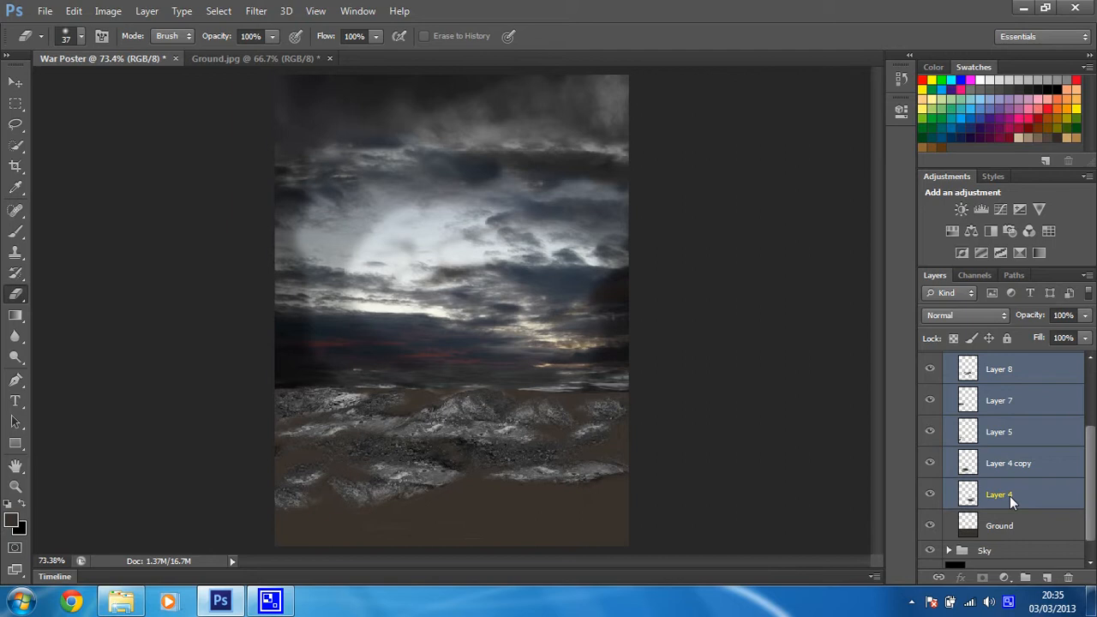
pyautogui.hotkey('ctrl', 'e')
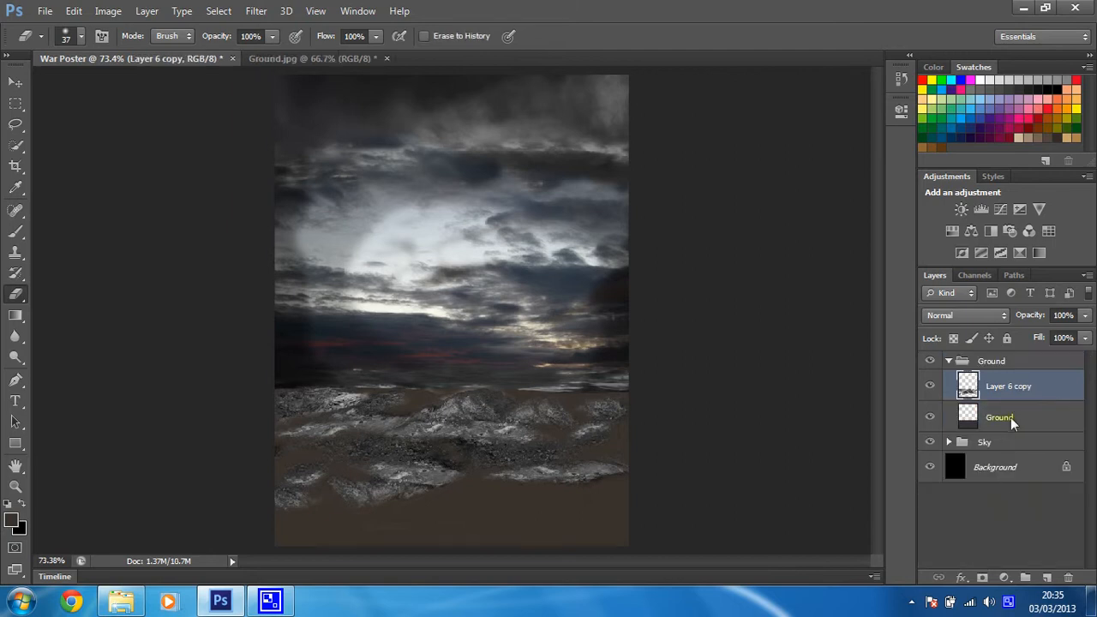
pyautogui.doubleClick(1008, 385)
pyautogui.press('Return')
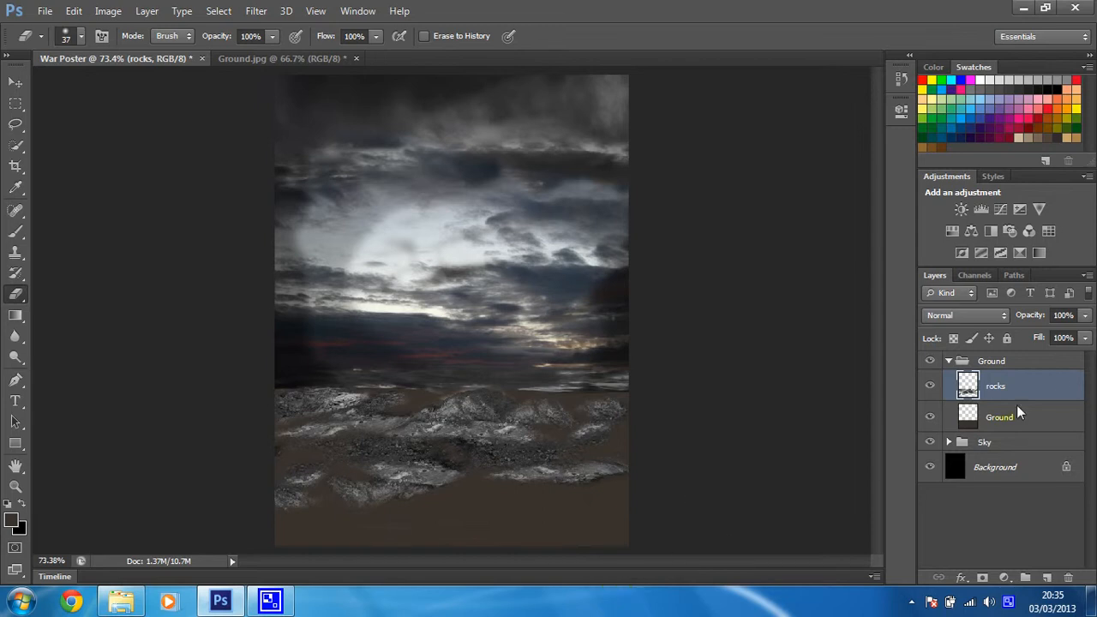
# Add a Hue/Saturation adjustment layer above the rocks layer and clip it to that layer
pyautogui.click(1005, 579)
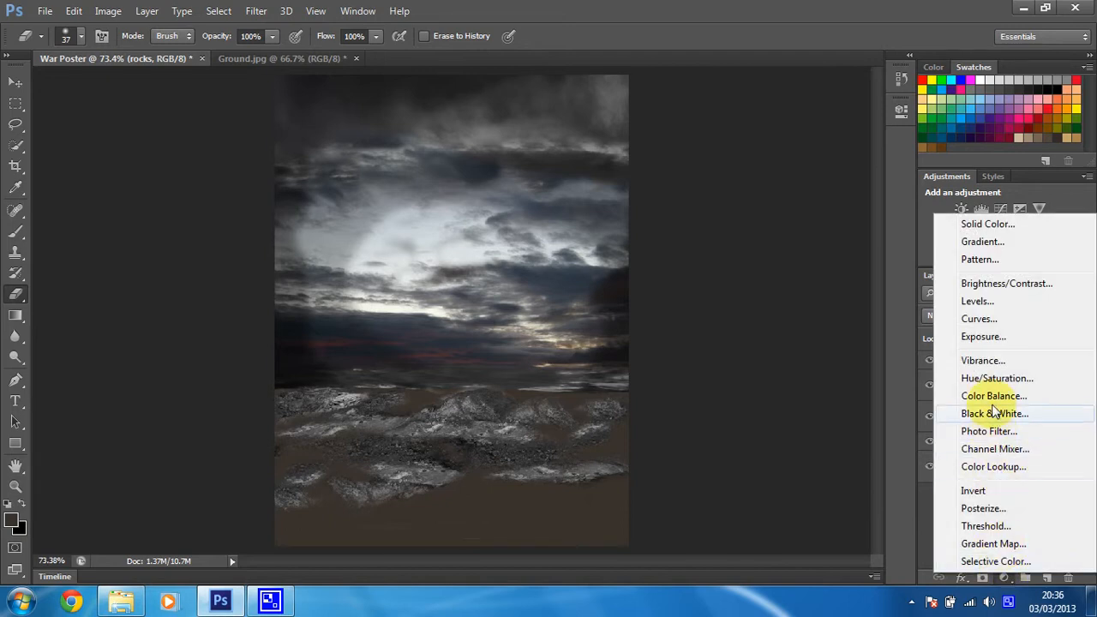
pyautogui.click(995, 380)
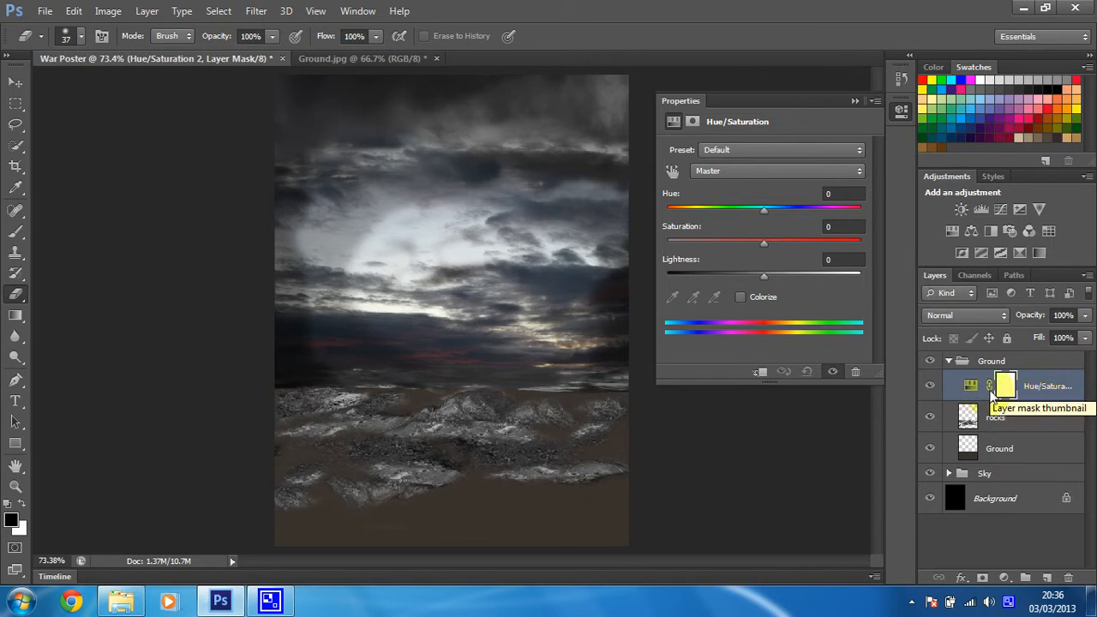
pyautogui.rightClick(1051, 383)
pyautogui.click(777, 256)
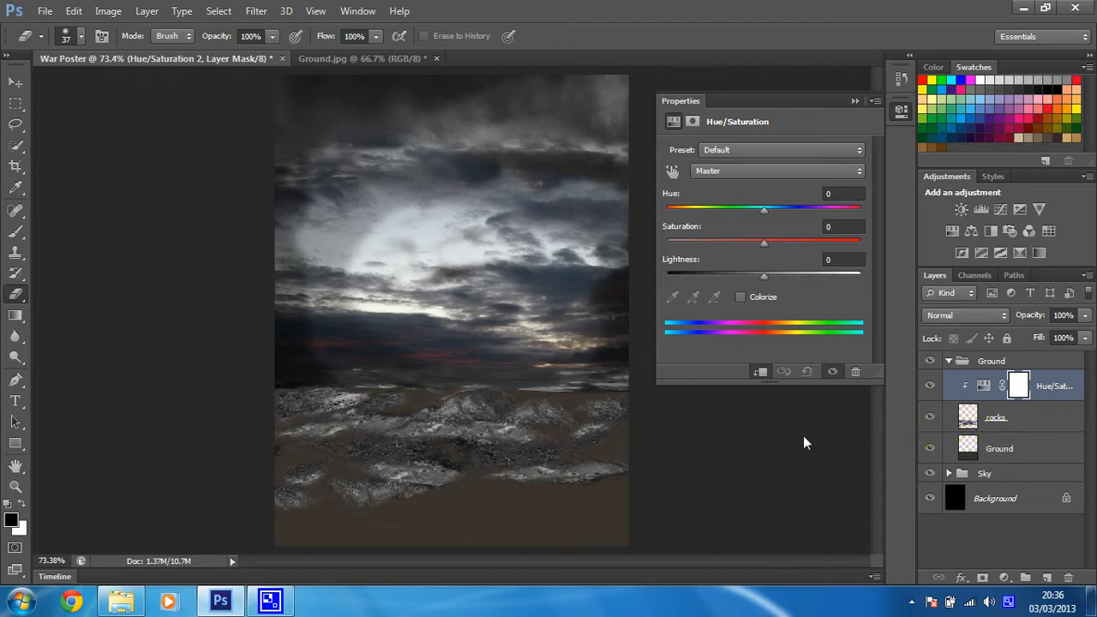
# Colorize the rocks brown with the Hue/Saturation adjustment, using Hue 33 and Saturation 17
pyautogui.click(741, 297)
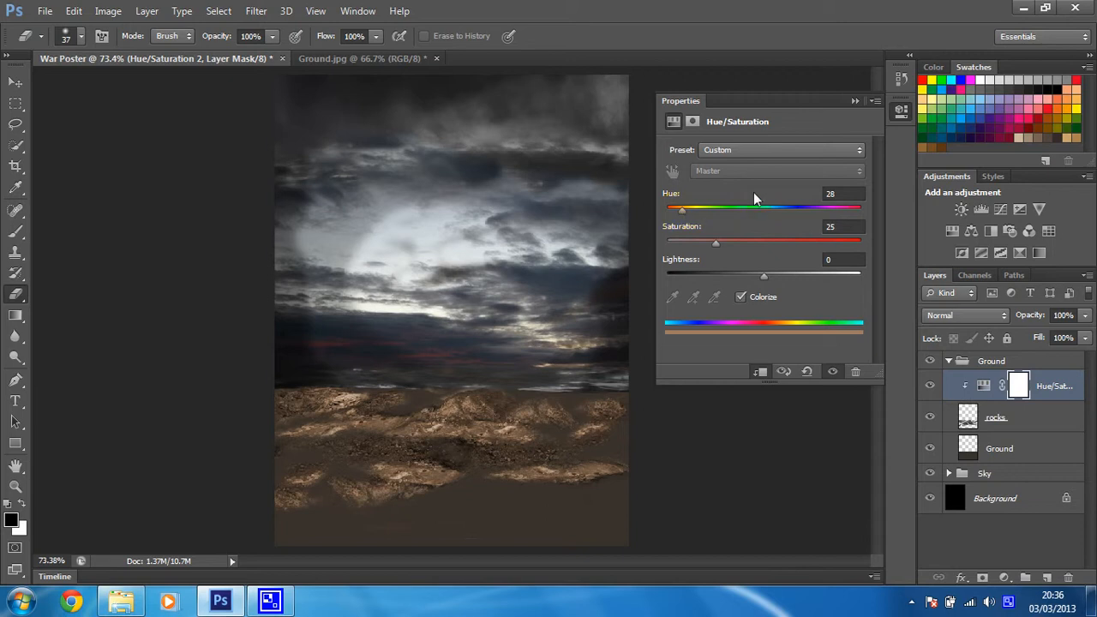
pyautogui.write('33')
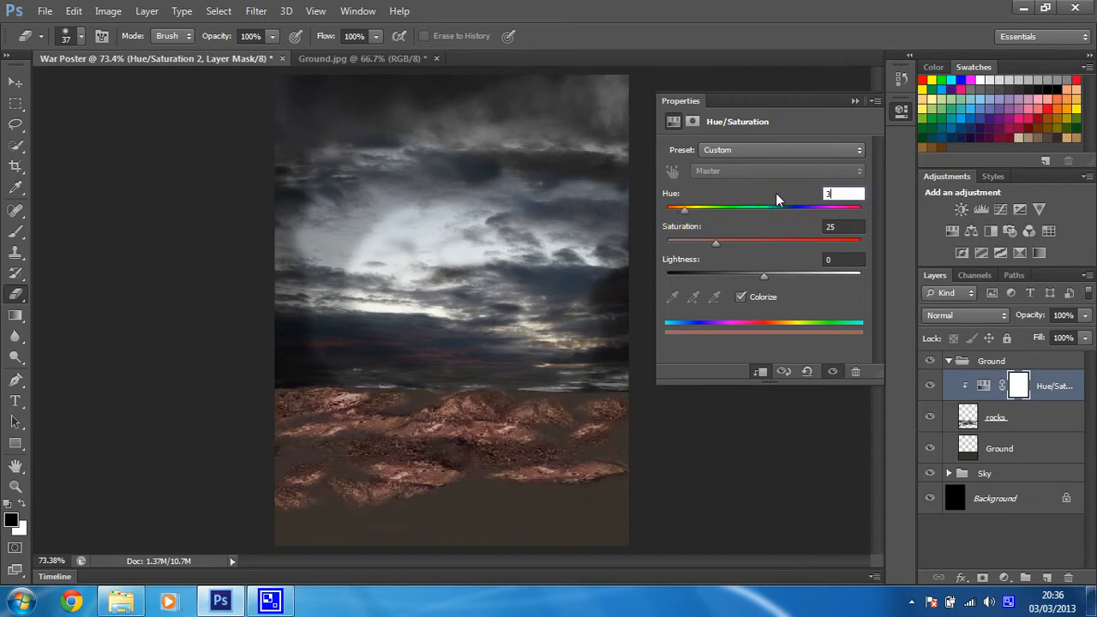
pyautogui.click(849, 224)
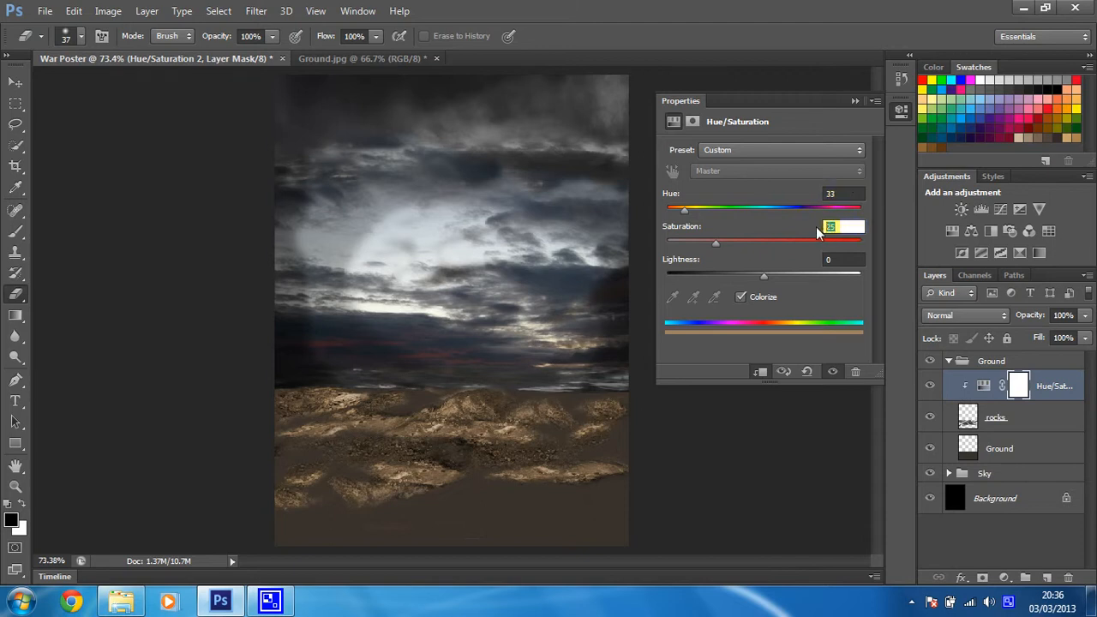
pyautogui.write('17')
# Set the Brush to 22 px and paint black over a small rock patch on the Hue/Saturation mask
pyautogui.click(16, 231)
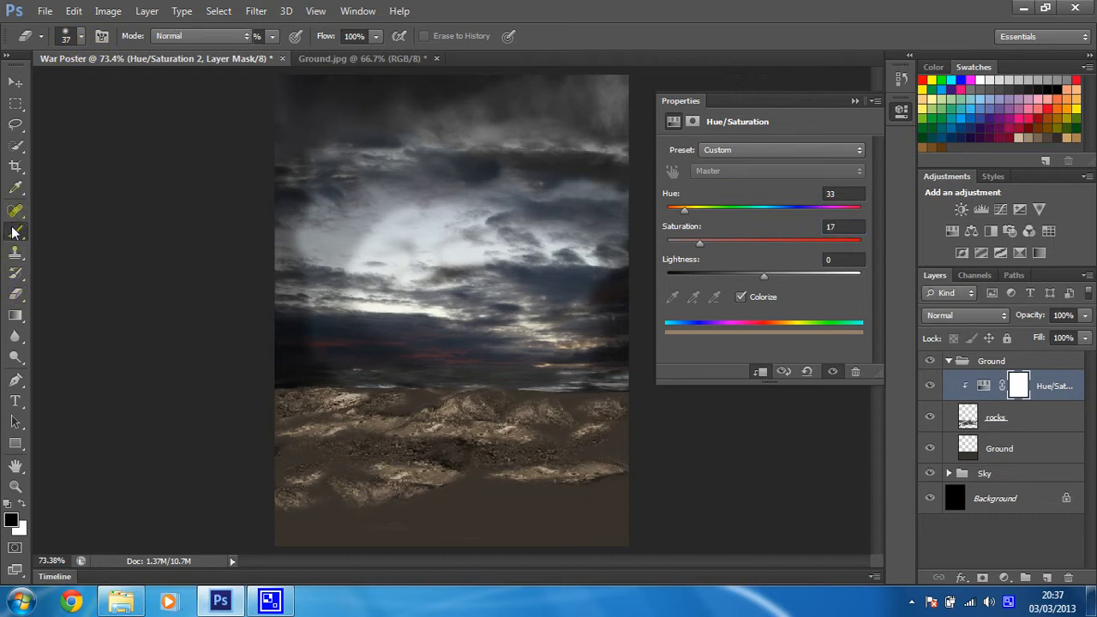
pyautogui.click(82, 37)
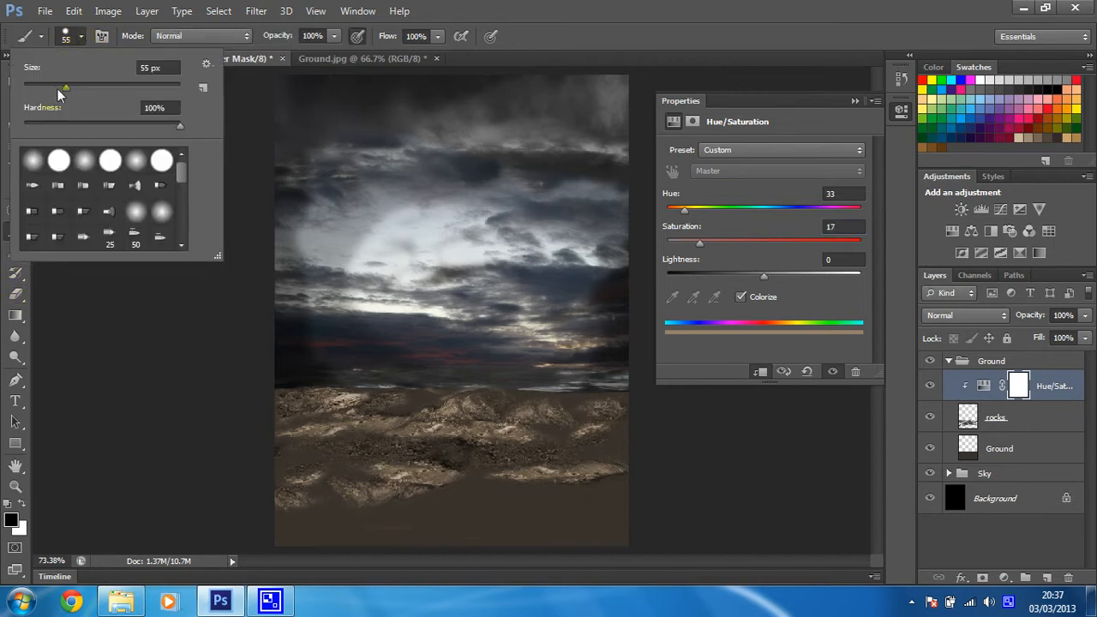
pyautogui.moveTo(64, 87); pyautogui.dragTo(39, 85)
pyautogui.click(131, 37)
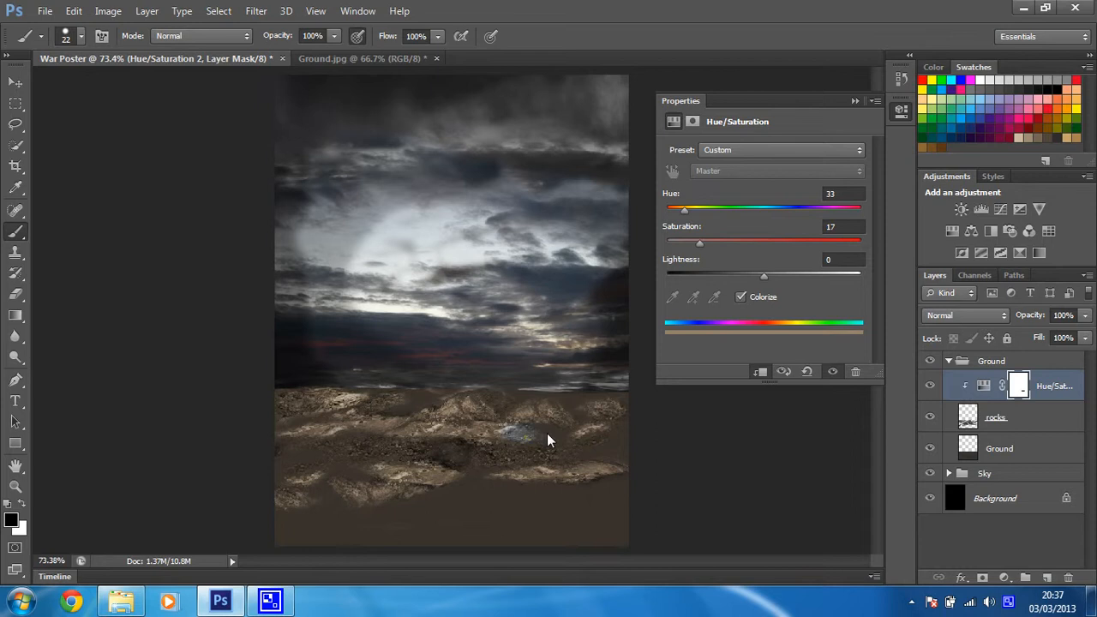
# Add a Levels adjustment clipped to the rocks and darken them by setting the white output level to 31
pyautogui.click(1005, 578)
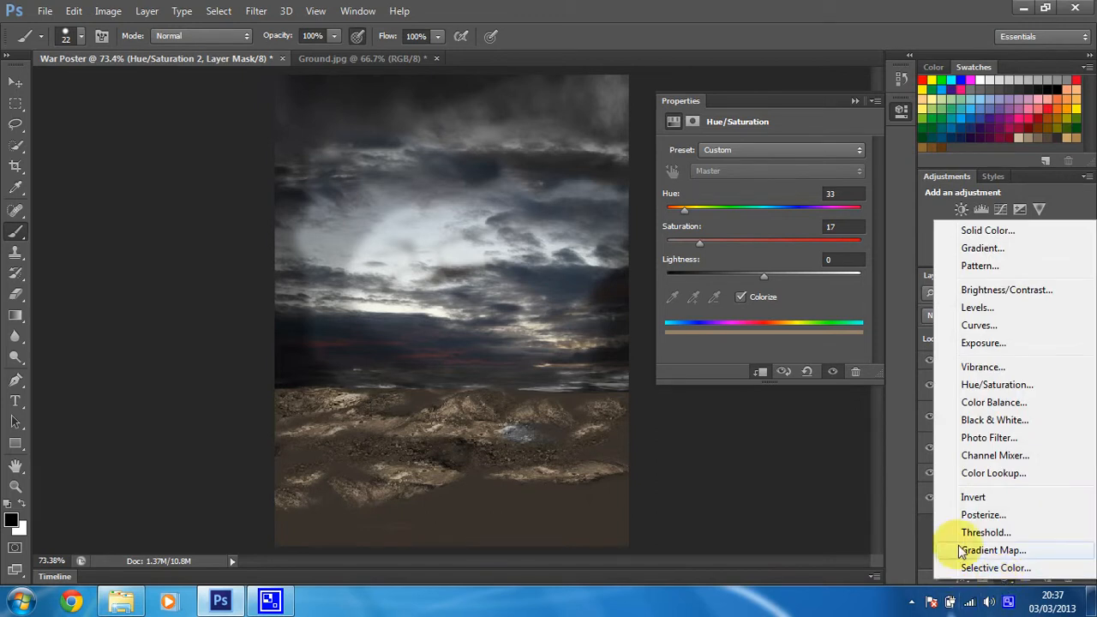
pyautogui.click(991, 306)
pyautogui.rightClick(1030, 388)
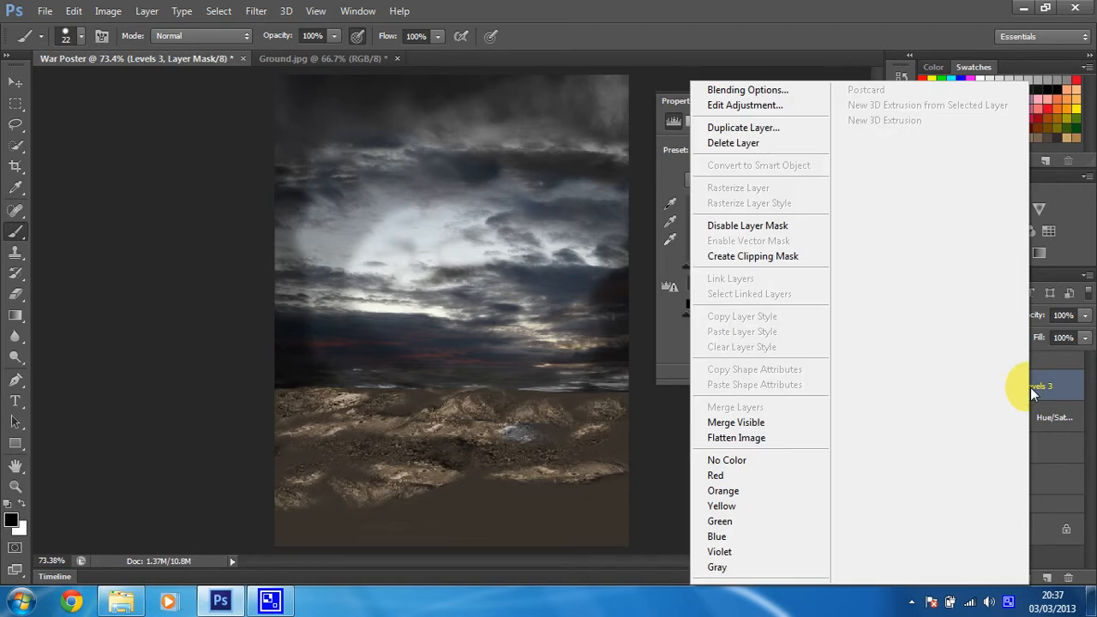
pyautogui.click(796, 255)
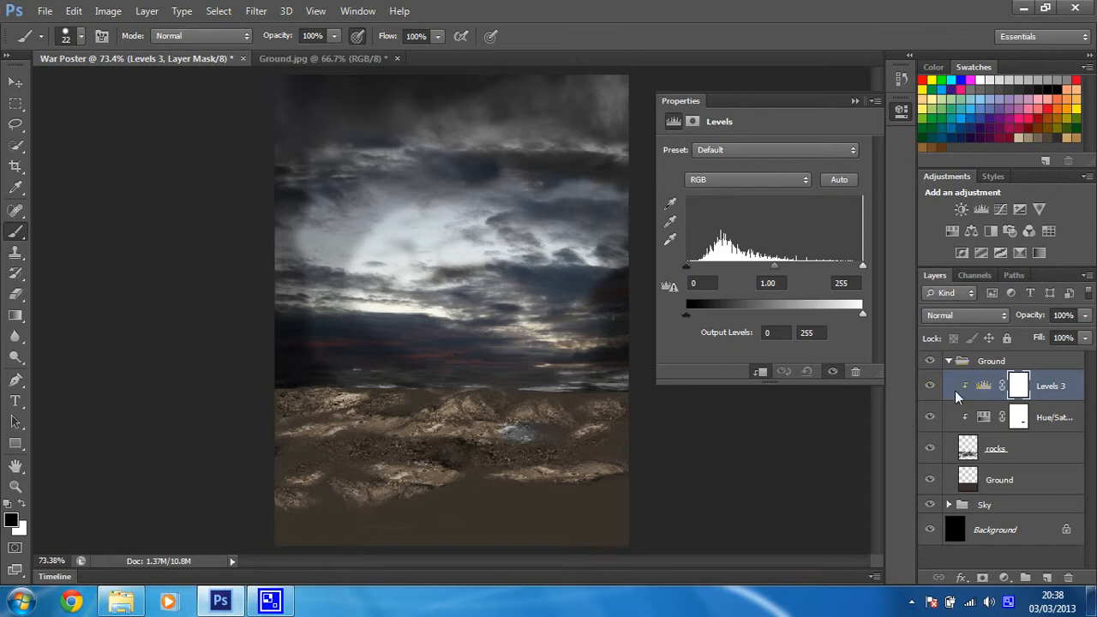
pyautogui.moveTo(861, 315); pyautogui.dragTo(707, 322)
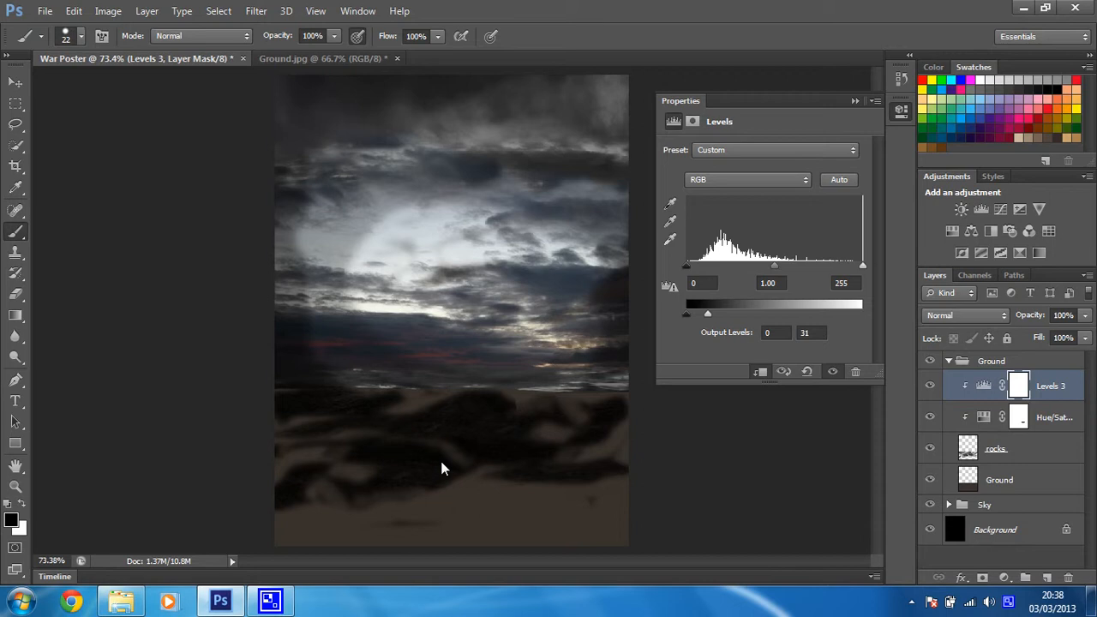
# Using a 58 px brush with 0% hardness and 66% opacity, paint black on the Levels mask over the upper-right rocks
pyautogui.click(81, 36)
pyautogui.moveTo(38, 87); pyautogui.dragTo(56, 87)
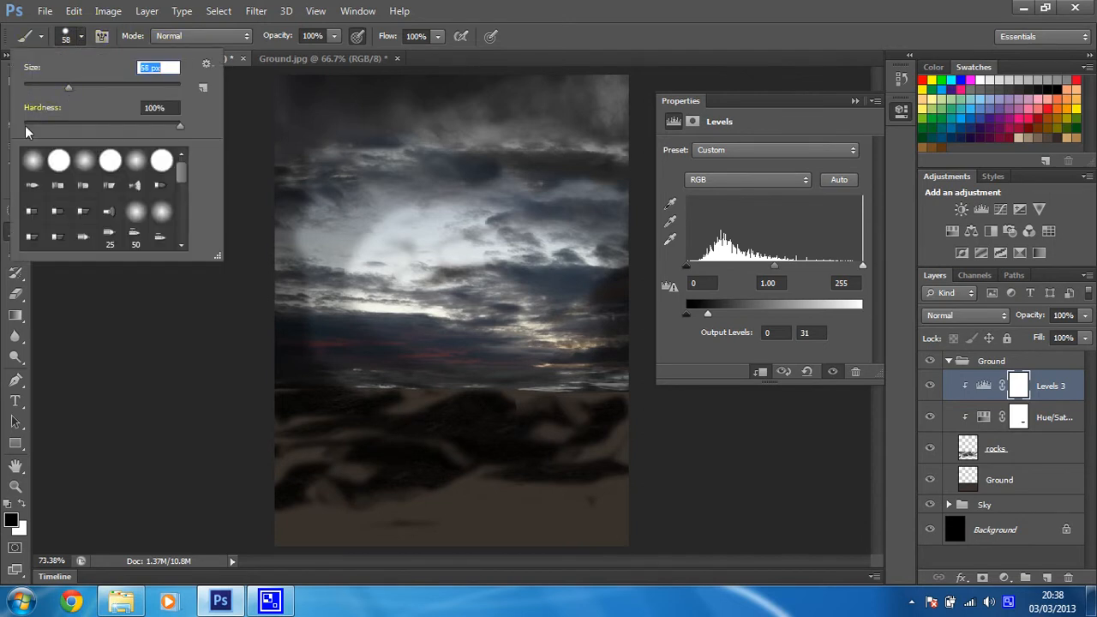
pyautogui.click(30, 162)
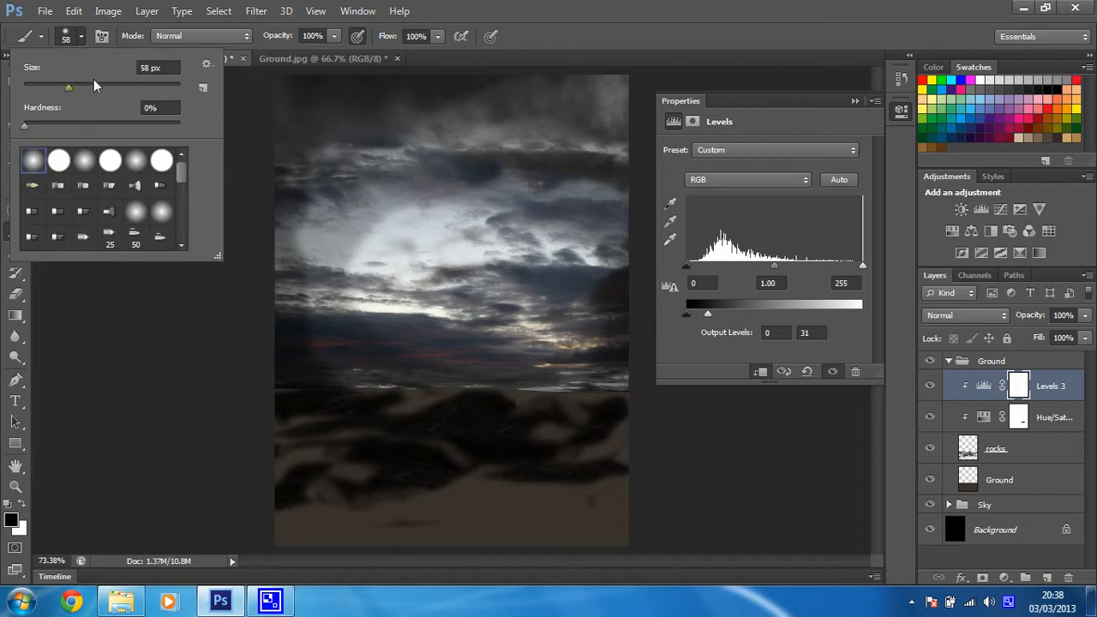
pyautogui.click(124, 33)
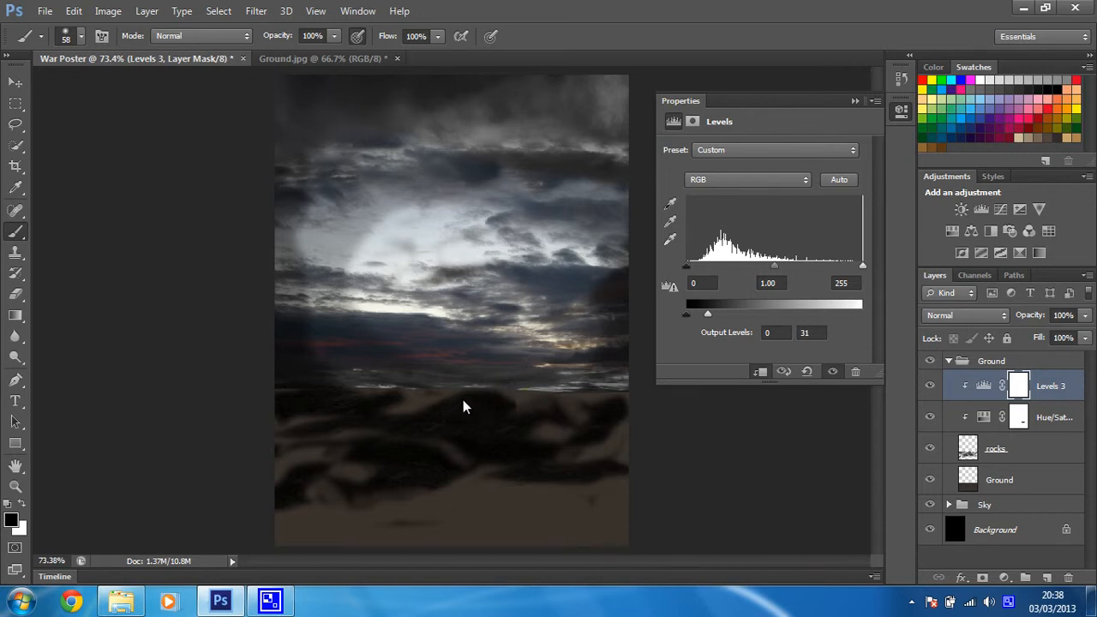
pyautogui.click(333, 38)
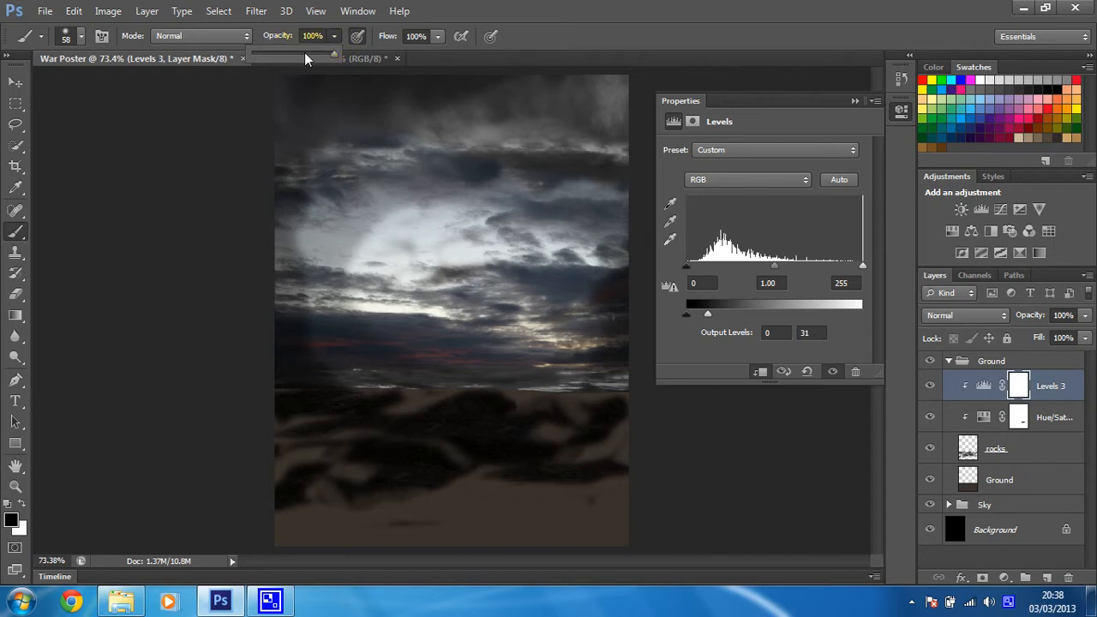
pyautogui.click(306, 54)
pyautogui.click(291, 37)
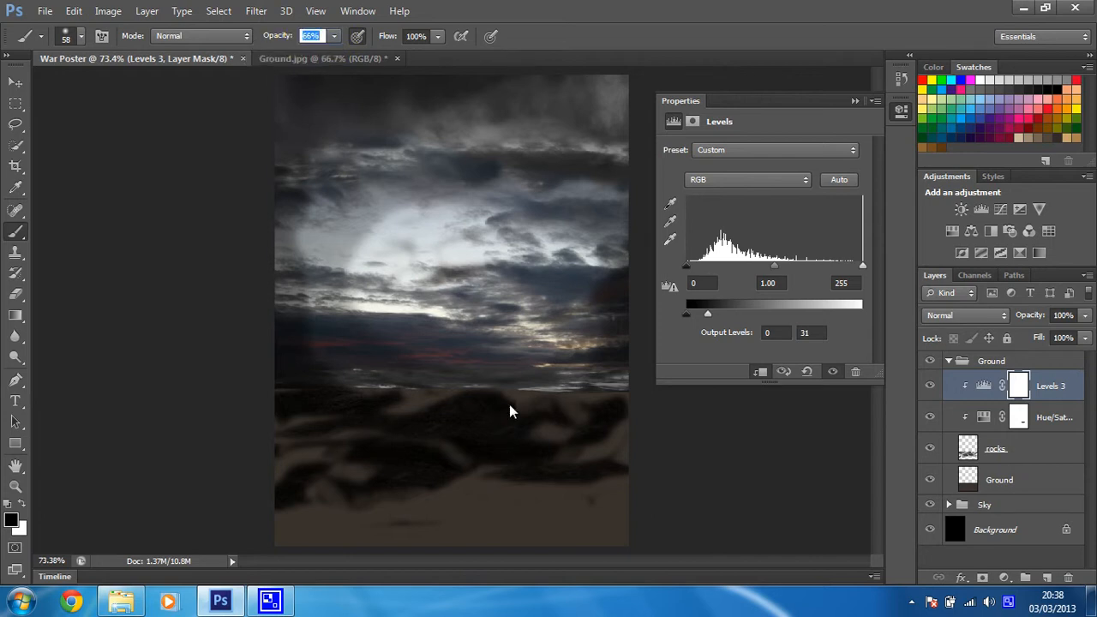
pyautogui.moveTo(509, 412)
pyautogui.mouseDown()
pyautogui.moveTo(435, 403)
pyautogui.moveTo(477, 404)
pyautogui.moveTo(511, 412)
pyautogui.moveTo(466, 418)
pyautogui.moveTo(516, 422)
pyautogui.moveTo(472, 429)
pyautogui.mouseUp()
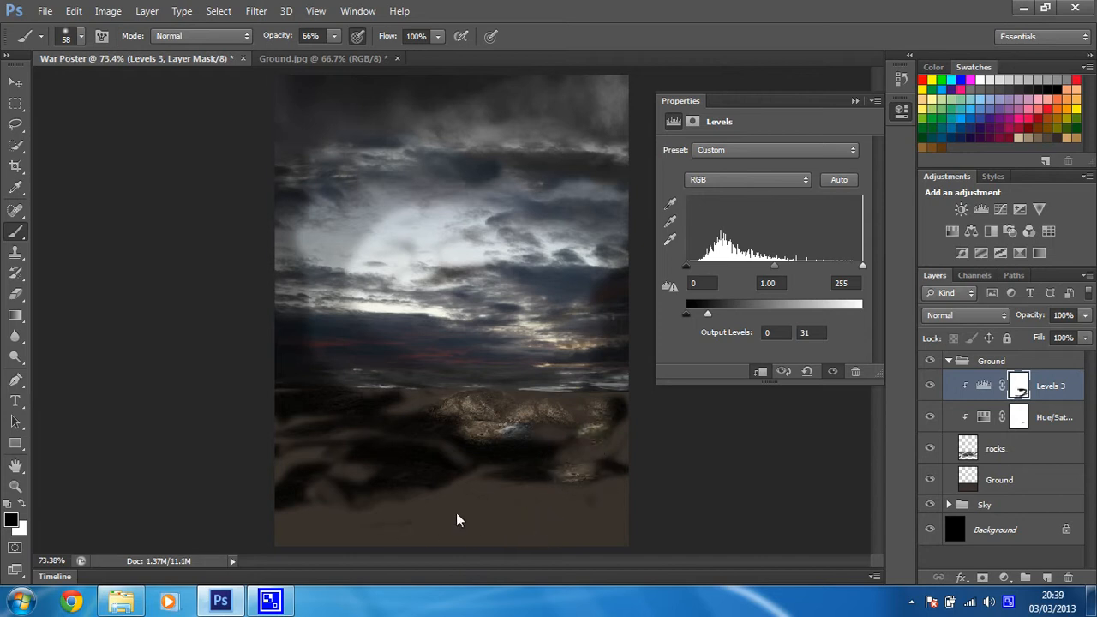
pyautogui.moveTo(356, 517)
pyautogui.mouseDown()
pyautogui.moveTo(320, 491)
pyautogui.moveTo(362, 481)
pyautogui.moveTo(308, 467)
pyautogui.mouseUp()
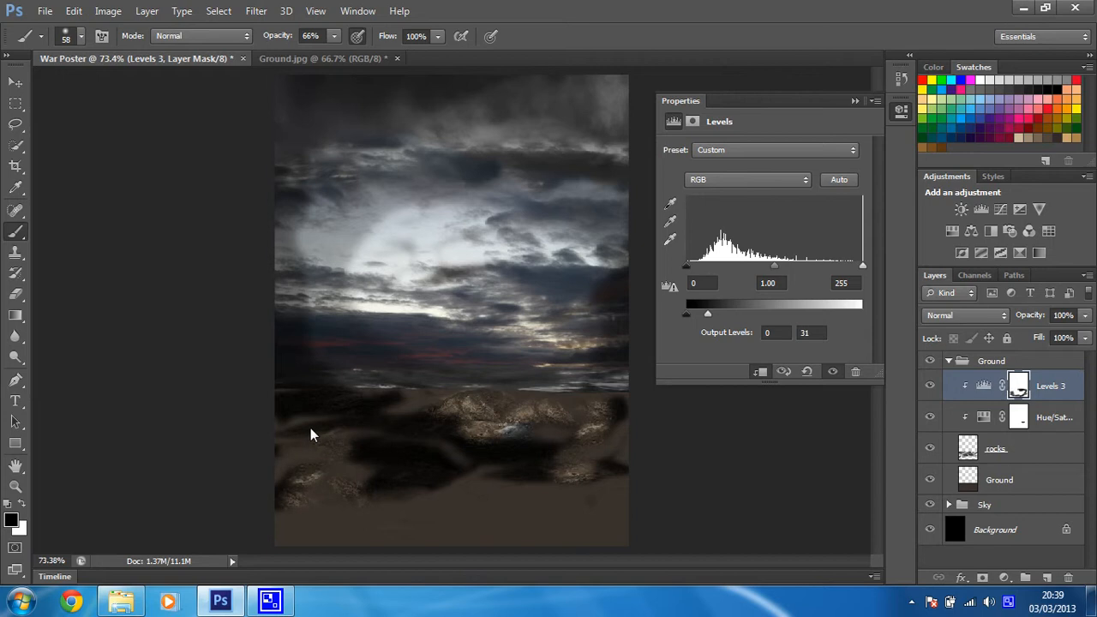
pyautogui.moveTo(333, 409)
pyautogui.mouseDown()
pyautogui.moveTo(399, 403)
pyautogui.moveTo(468, 446)
pyautogui.moveTo(384, 520)
pyautogui.moveTo(516, 482)
pyautogui.moveTo(514, 435)
pyautogui.moveTo(505, 477)
pyautogui.mouseUp()
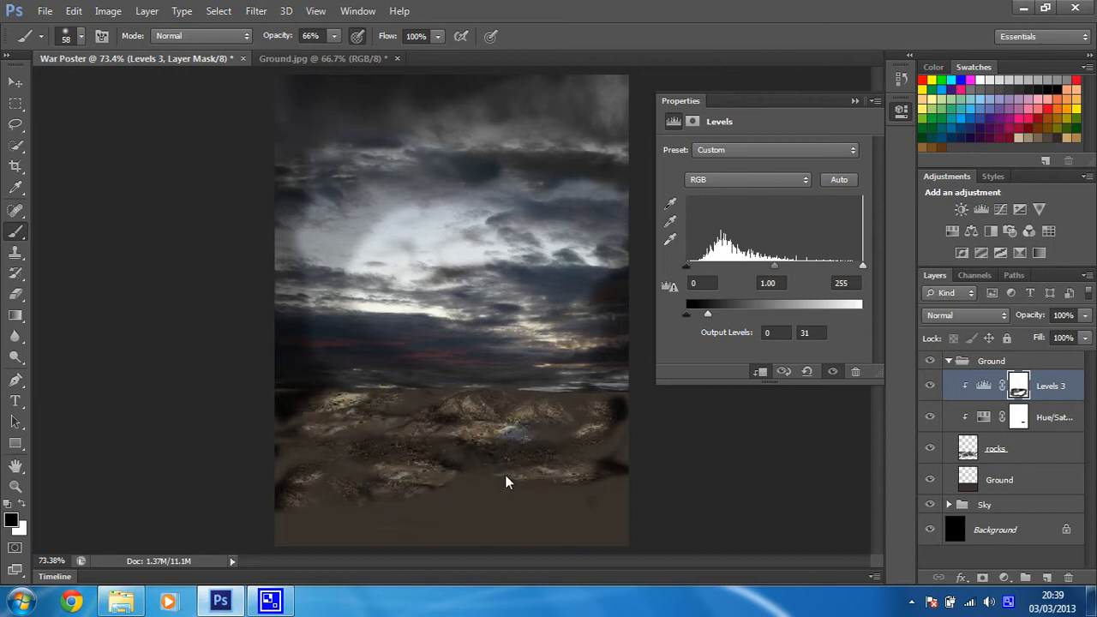
pyautogui.moveTo(435, 487)
pyautogui.mouseDown()
pyautogui.moveTo(432, 442)
pyautogui.moveTo(514, 477)
pyautogui.mouseUp()
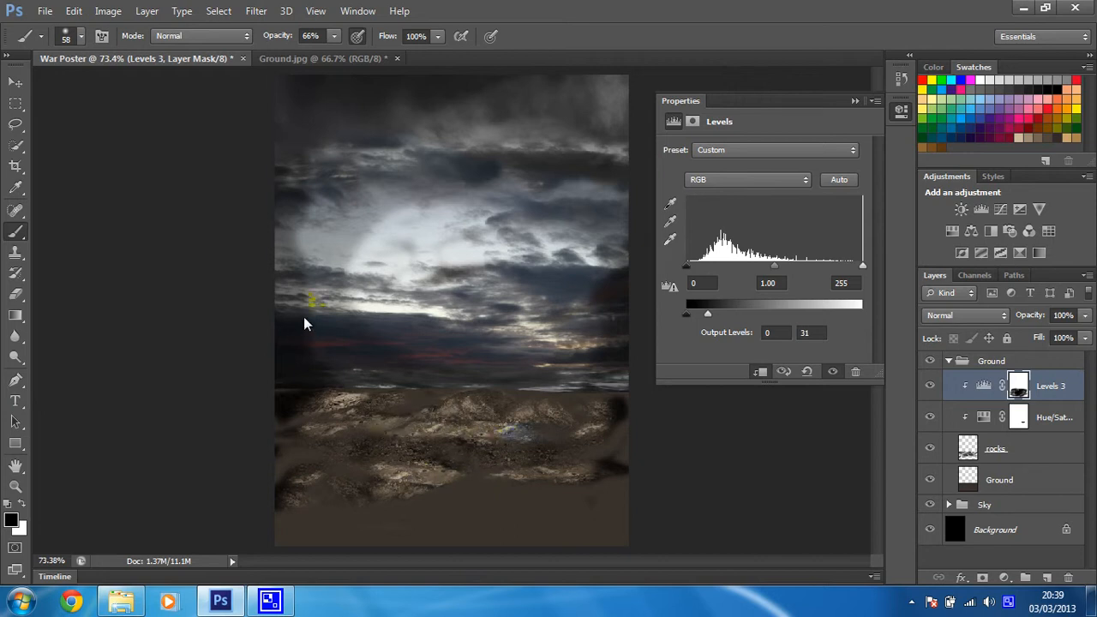
pyautogui.moveTo(512, 448)
pyautogui.mouseDown()
pyautogui.moveTo(425, 454)
pyautogui.moveTo(322, 403)
pyautogui.moveTo(317, 463)
pyautogui.mouseUp()
pyautogui.hotkey('ctrl', 'alt', 'z')
pyautogui.hotkey('ctrl', 'alt', 'z')
pyautogui.hotkey('ctrl', 'alt', 'z')
pyautogui.hotkey('ctrl', 'alt', 'z')
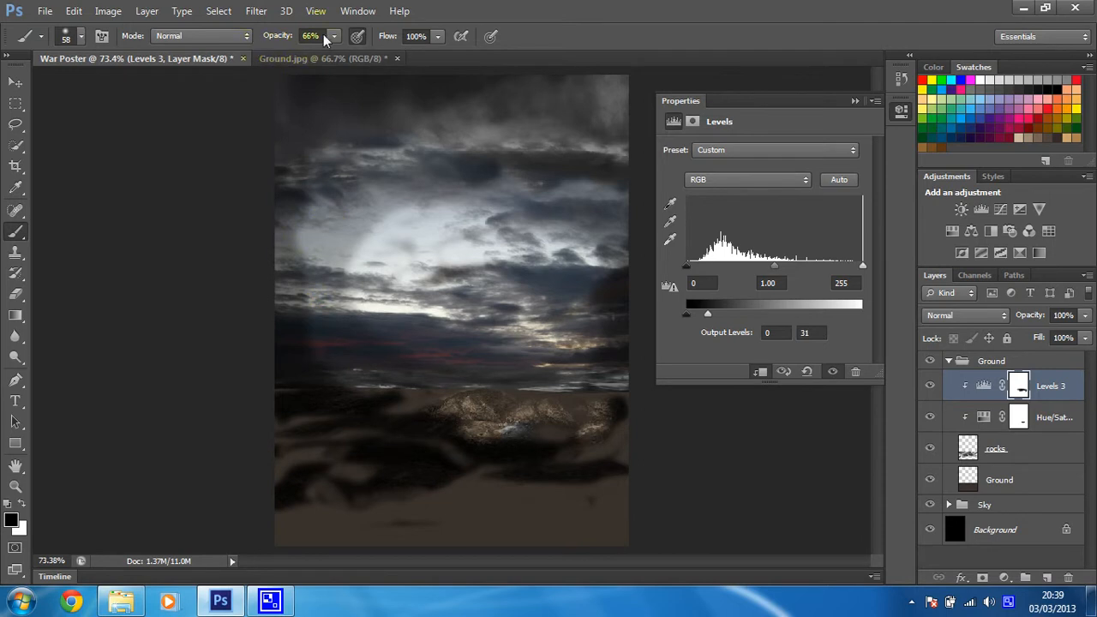
# Lower the brush opacity to 24% and paint the Levels mask over the left, central and lower rocks to lighten them gradually
pyautogui.moveTo(333, 35); pyautogui.dragTo(287, 51)
pyautogui.click(525, 15)
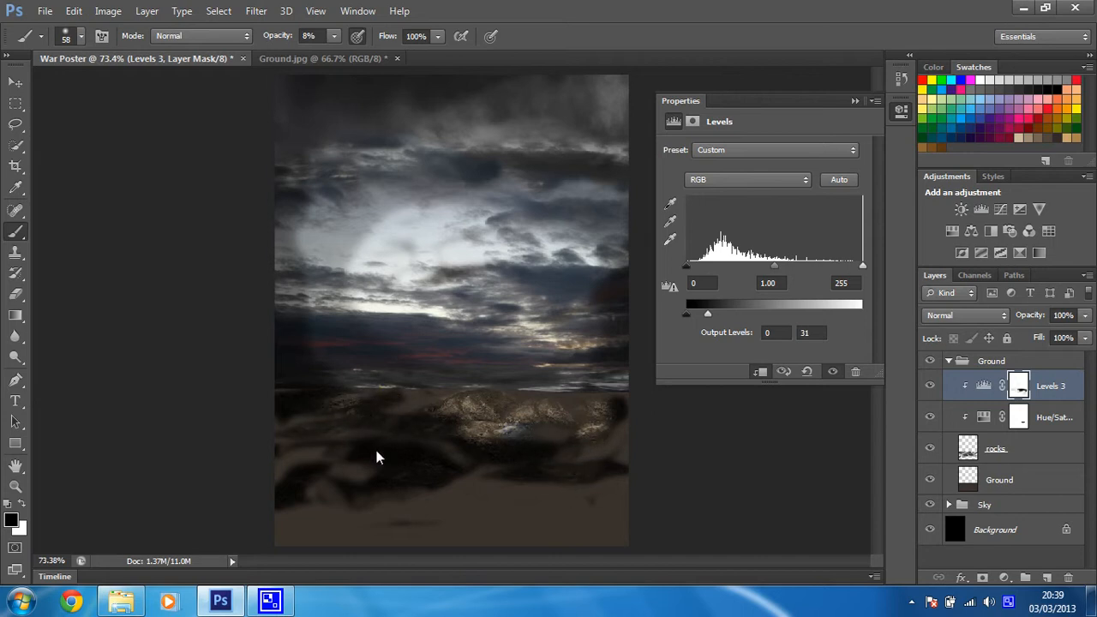
pyautogui.click(336, 37)
pyautogui.click(347, 51)
pyautogui.click(427, 5)
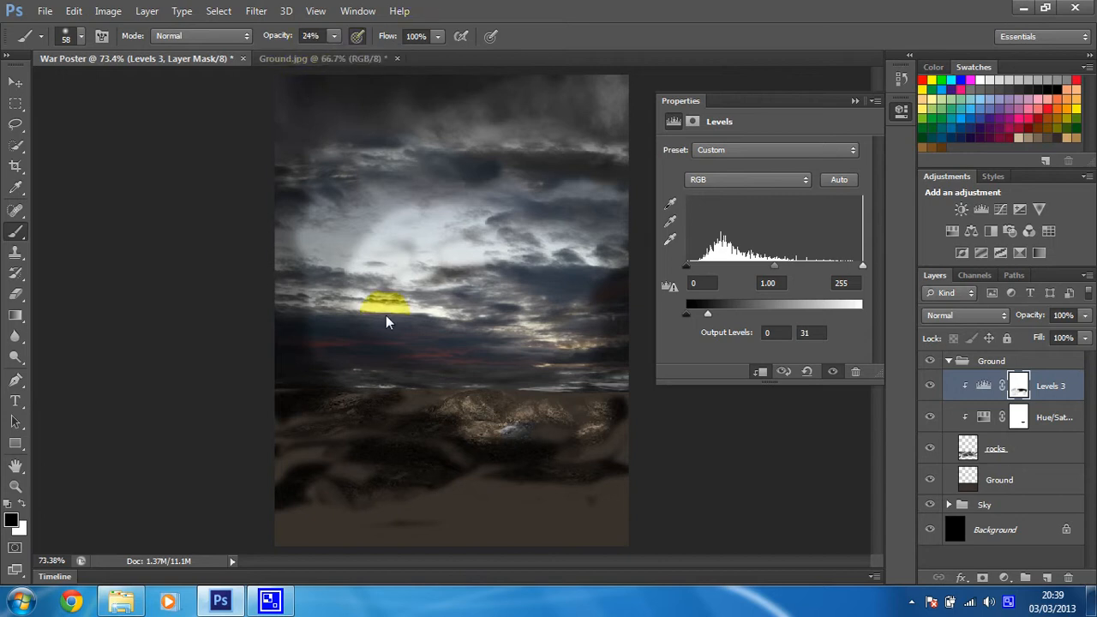
pyautogui.moveTo(409, 403); pyautogui.dragTo(366, 387)
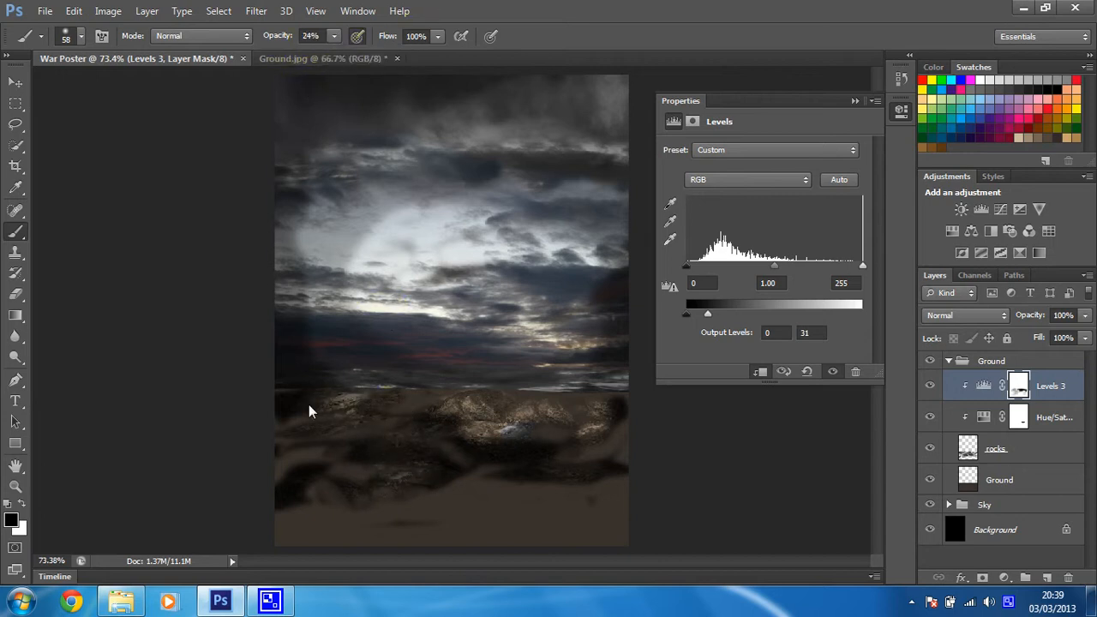
pyautogui.moveTo(410, 518)
pyautogui.mouseDown()
pyautogui.moveTo(392, 441)
pyautogui.moveTo(578, 455)
pyautogui.moveTo(591, 489)
pyautogui.moveTo(453, 445)
pyautogui.moveTo(406, 498)
pyautogui.mouseUp()
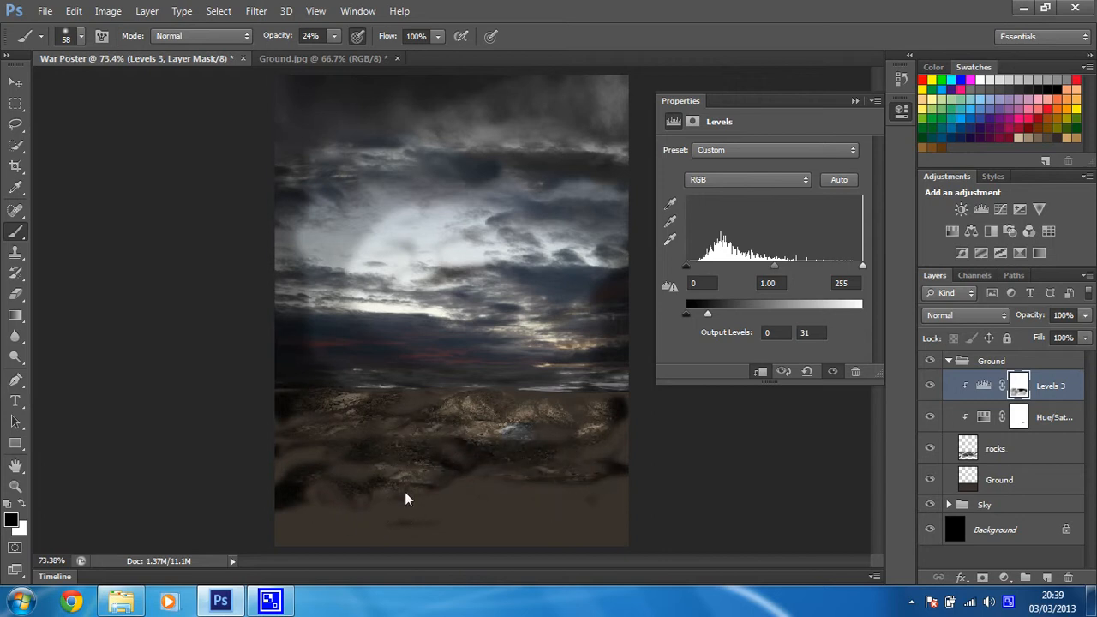
pyautogui.moveTo(526, 428)
pyautogui.mouseDown()
pyautogui.moveTo(473, 465)
pyautogui.moveTo(529, 462)
pyautogui.moveTo(550, 503)
pyautogui.moveTo(546, 454)
pyautogui.moveTo(459, 454)
pyautogui.moveTo(444, 424)
pyautogui.moveTo(327, 490)
pyautogui.moveTo(365, 461)
pyautogui.moveTo(312, 483)
pyautogui.moveTo(460, 512)
pyautogui.moveTo(507, 445)
pyautogui.mouseUp()
pyautogui.moveTo(549, 498); pyautogui.dragTo(480, 466)
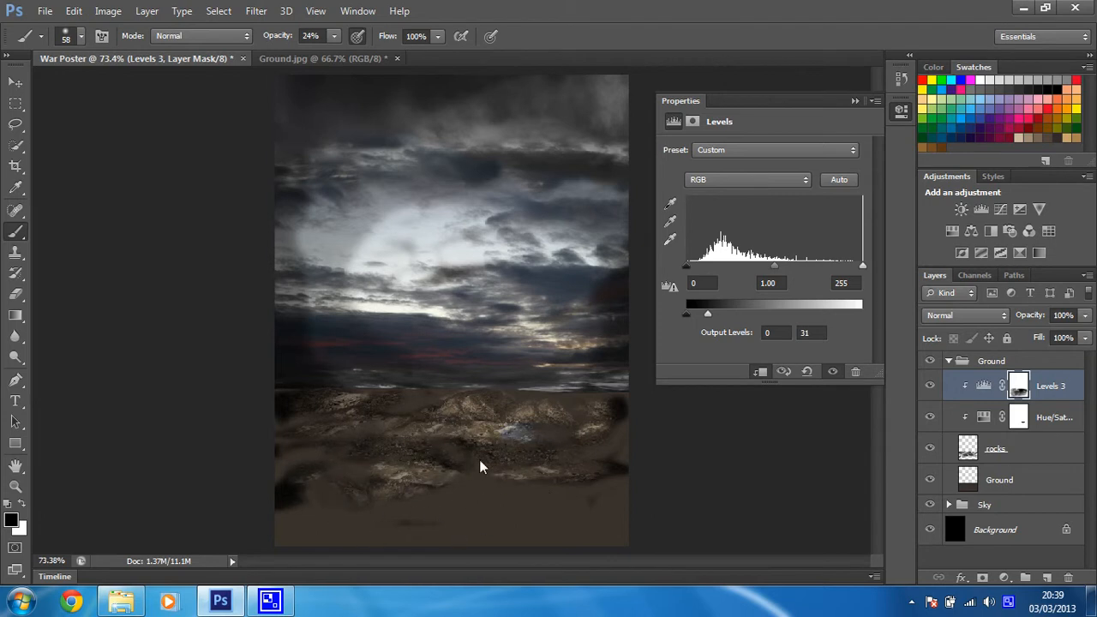